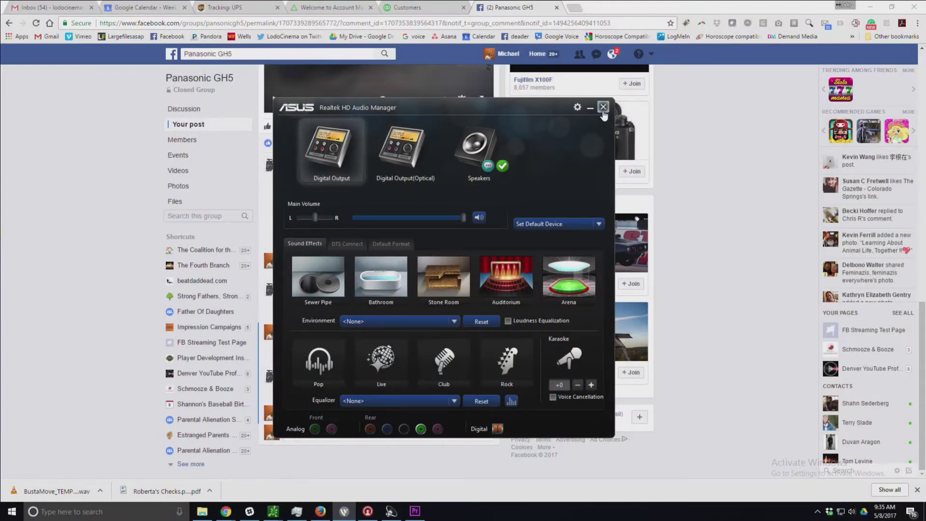
Step: Close the Realtek HD Audio Manager and switch Chrome to the Gmail inbox tab
click(603, 107)
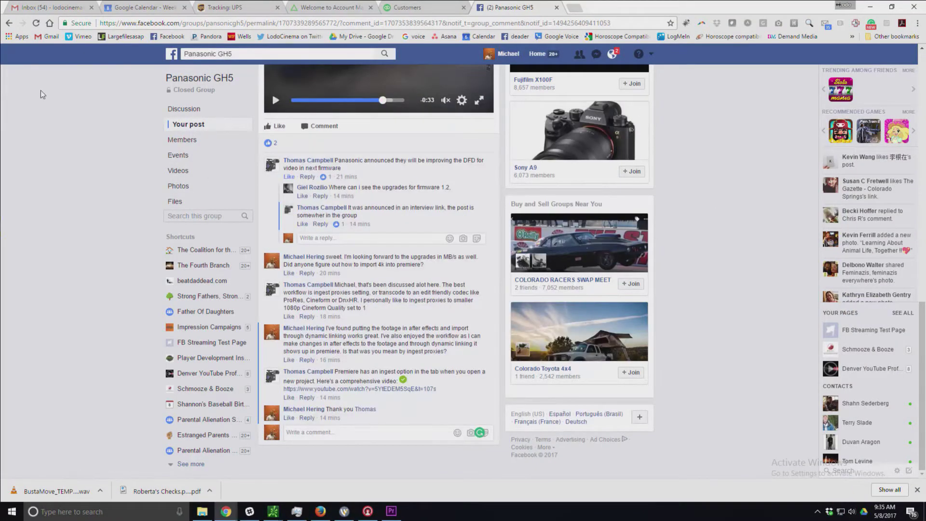
click(50, 6)
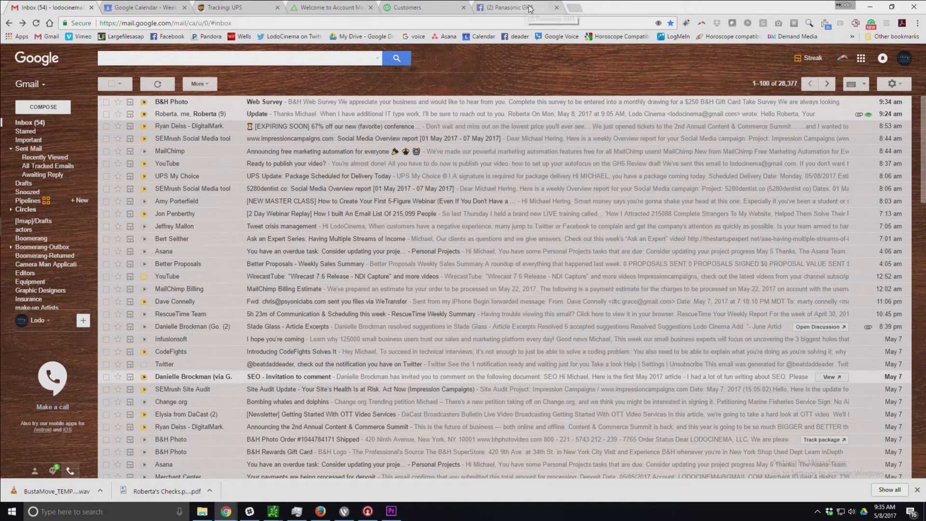
Step: Bring up Premiere's New Project dialog and review its General settings, keeping HDV capture format
click(874, 10)
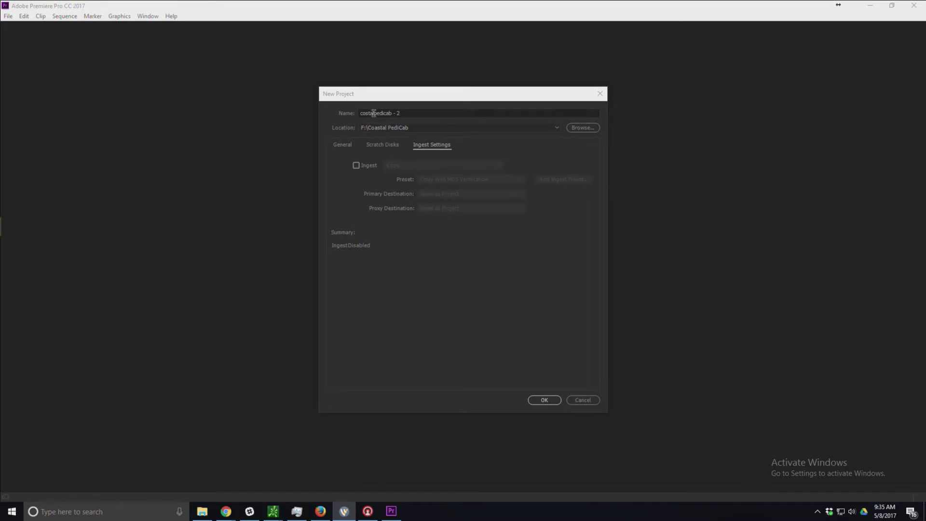
click(400, 113)
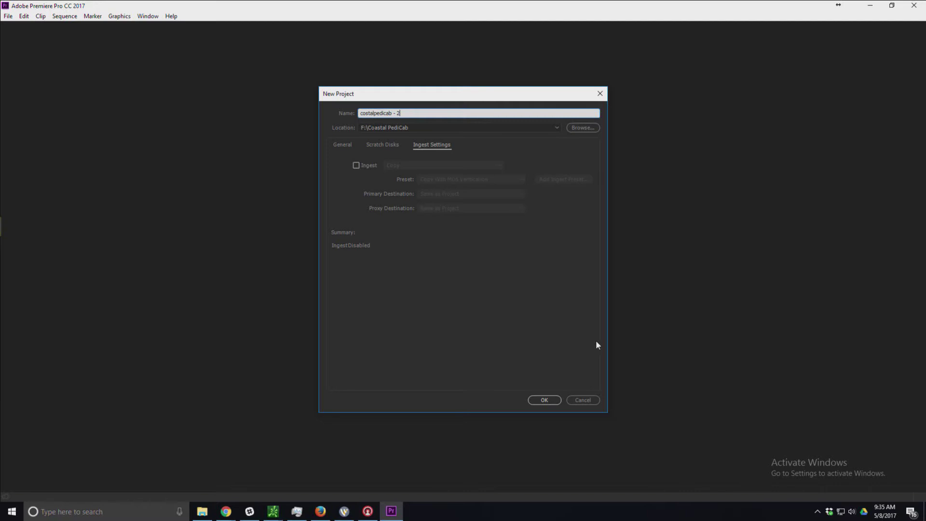
click(340, 147)
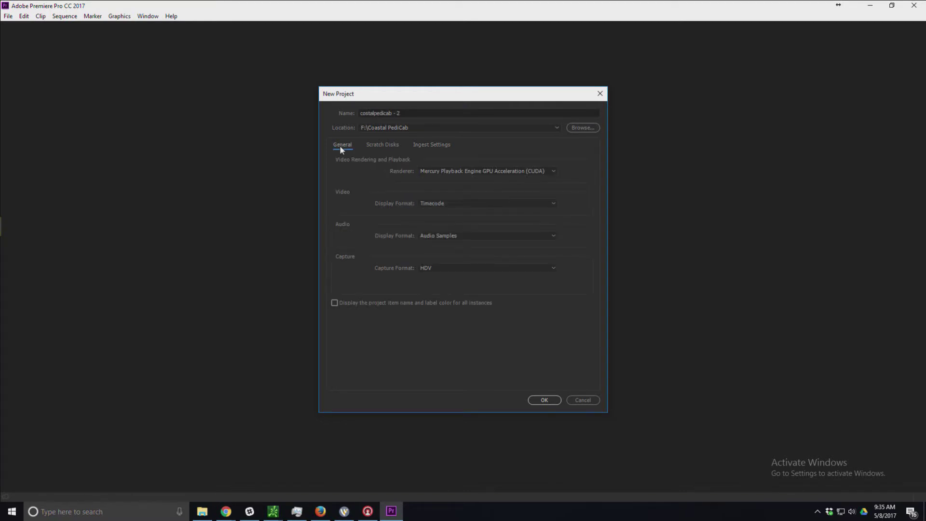
click(482, 268)
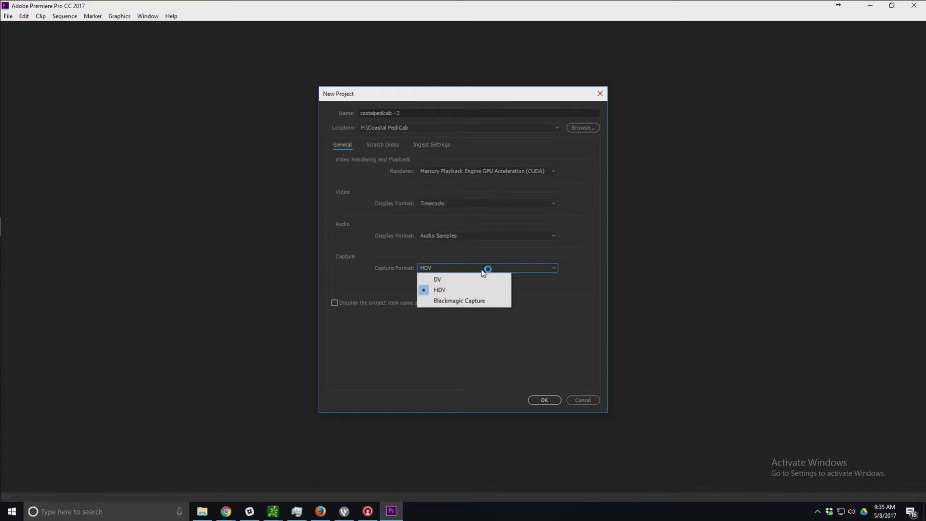
click(569, 305)
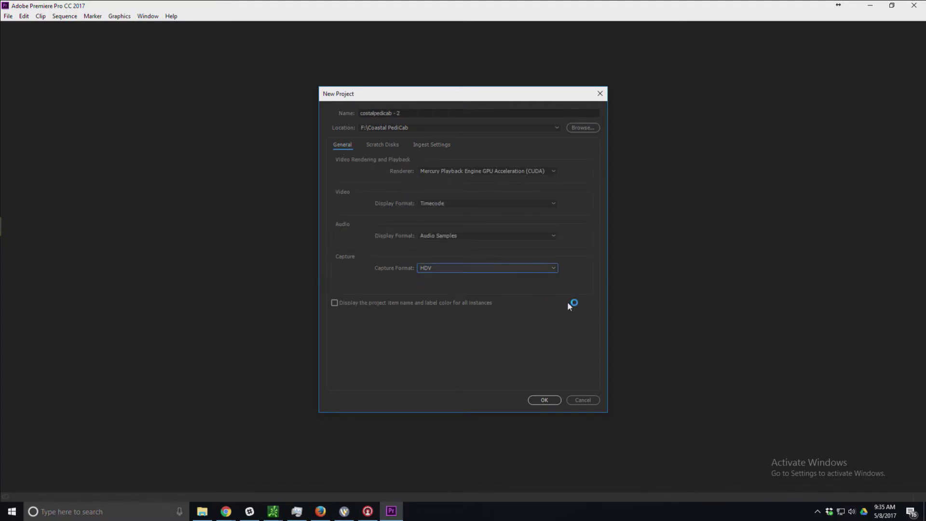
click(379, 142)
click(443, 146)
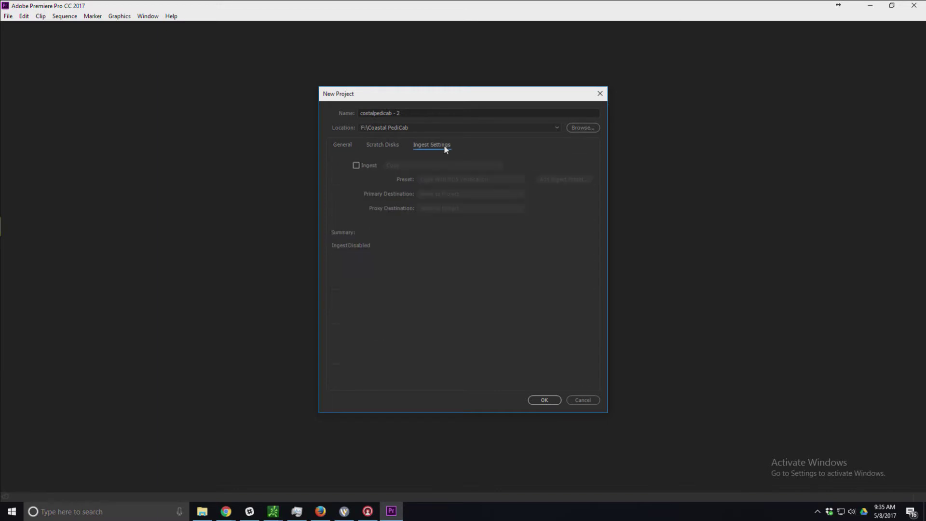
Step: Enable ingest to create proxies using the 1024x540 GoPro CineForm preset, without adding a custom preset
click(356, 165)
click(413, 165)
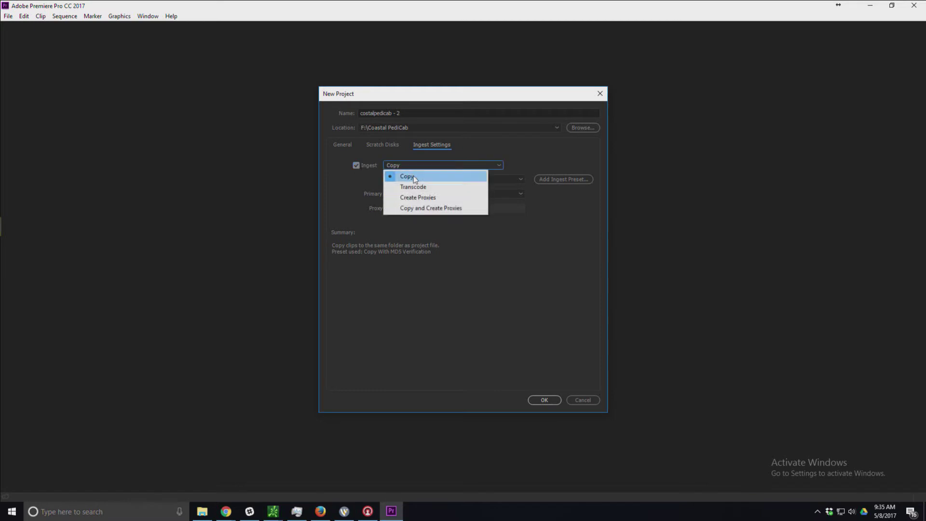
click(416, 199)
click(456, 179)
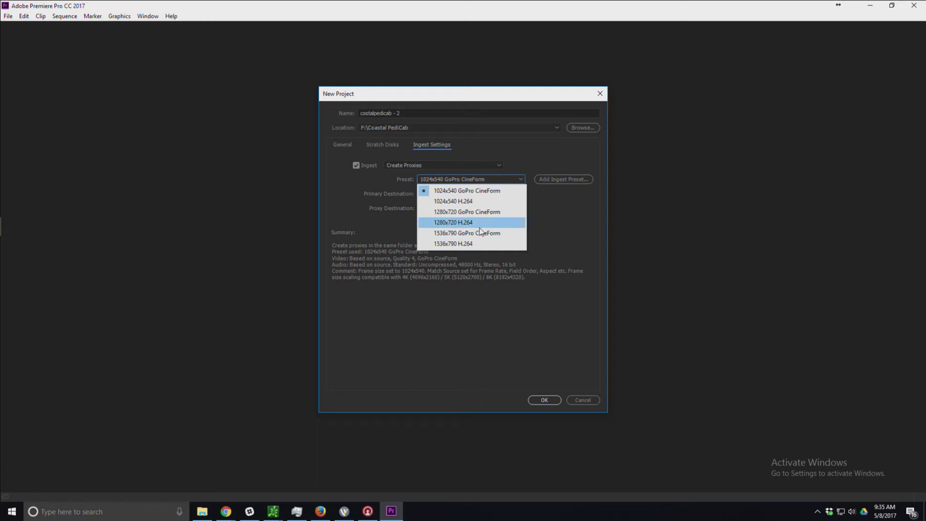
click(574, 227)
click(563, 179)
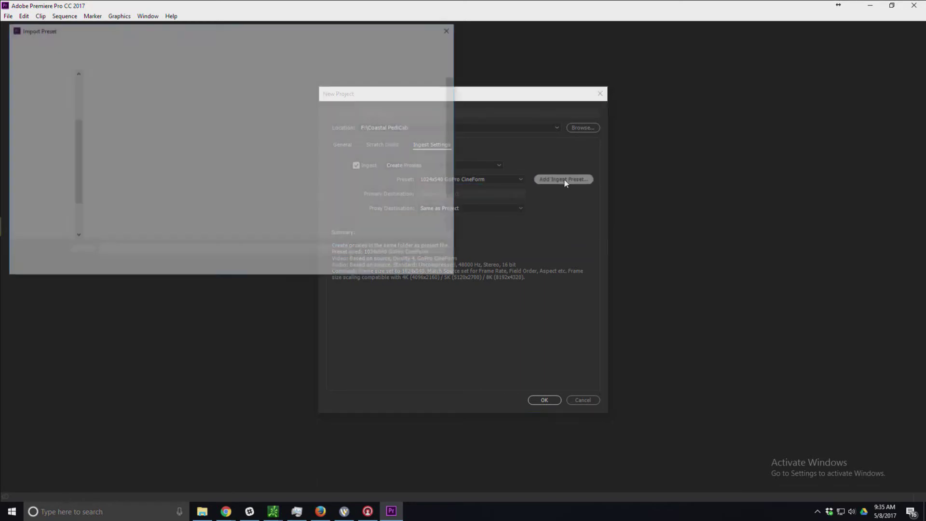
click(425, 265)
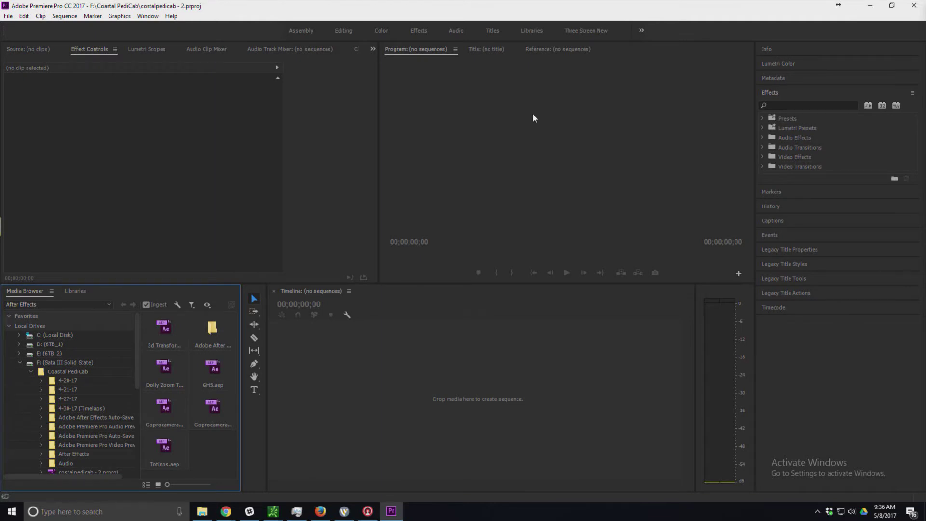
Step: Launch After Effects CC 2017 from the Windows start search by typing 'after'
key(super)
text(after)
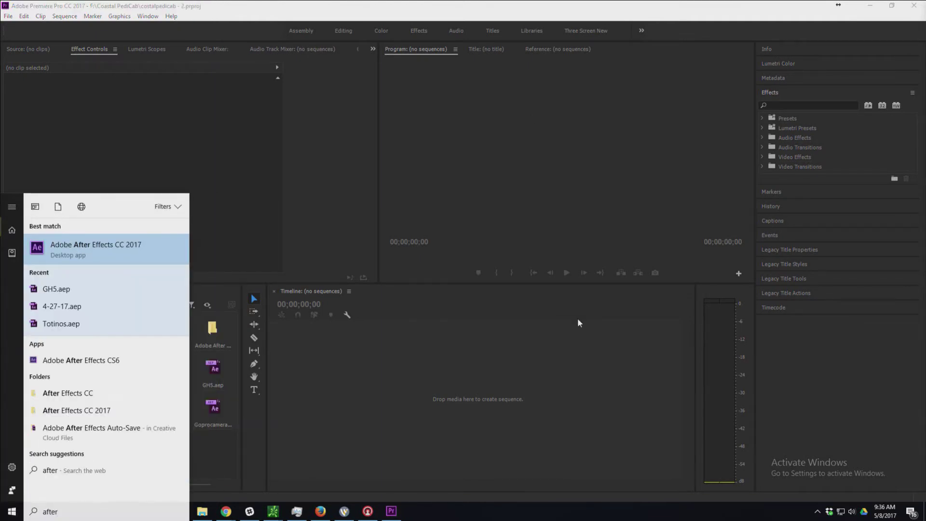
key(Return)
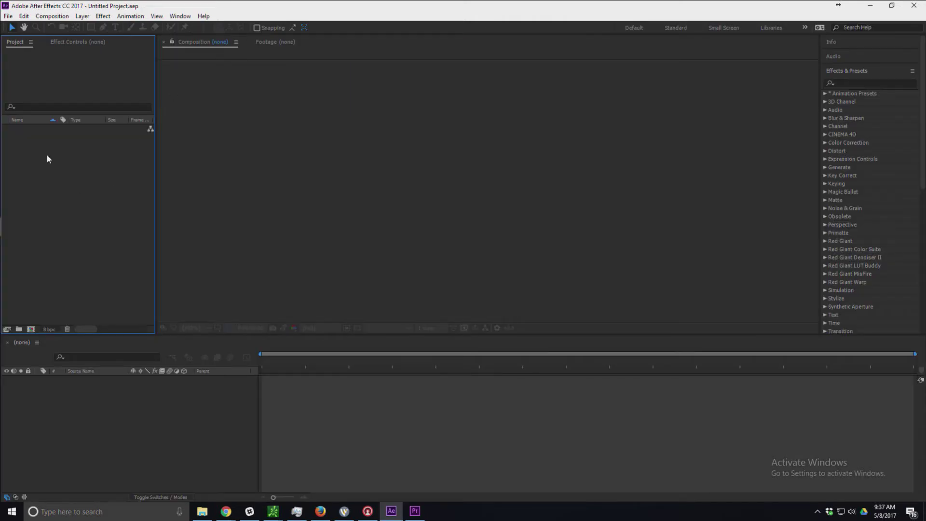
Step: Import the MP4 clips from the 4-20-17 > GH5 > 10 Bit folder via Import Multiple Files
right_click(39, 154)
mouse_move(134, 207)
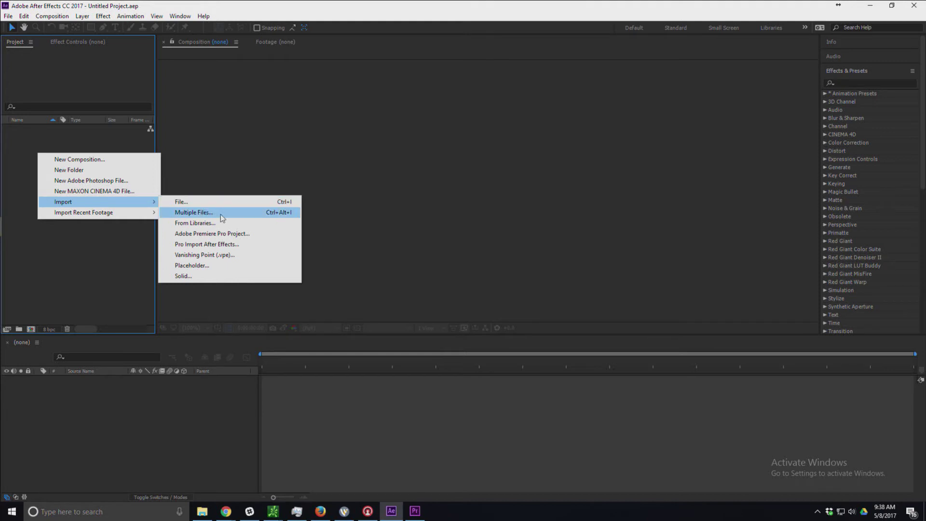
click(224, 213)
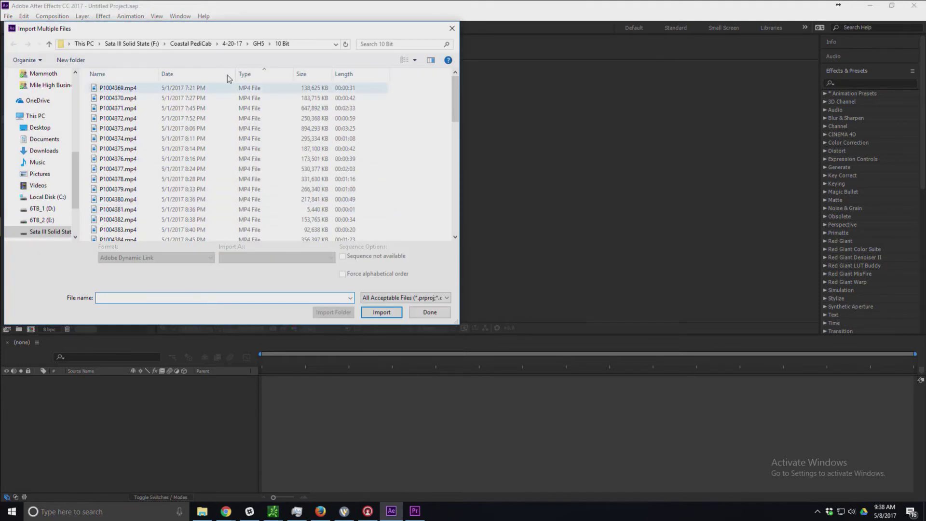
click(232, 44)
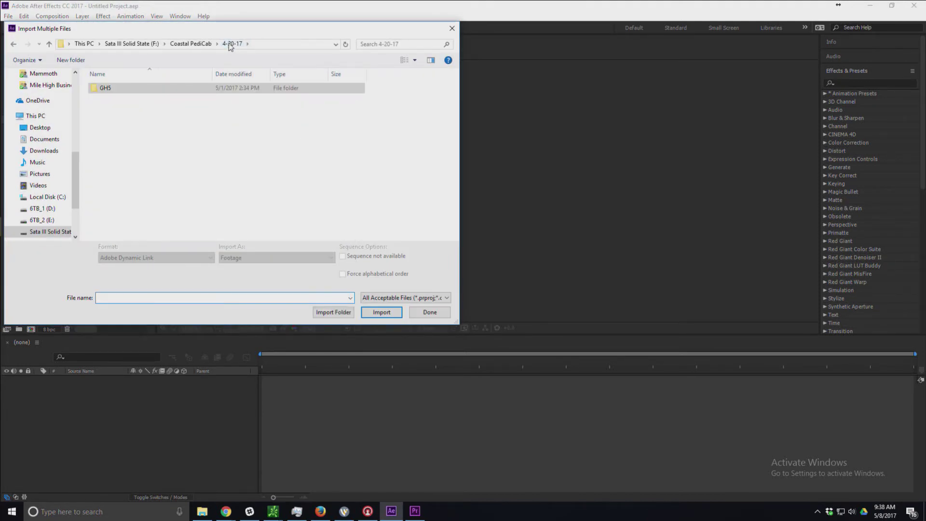
click(188, 42)
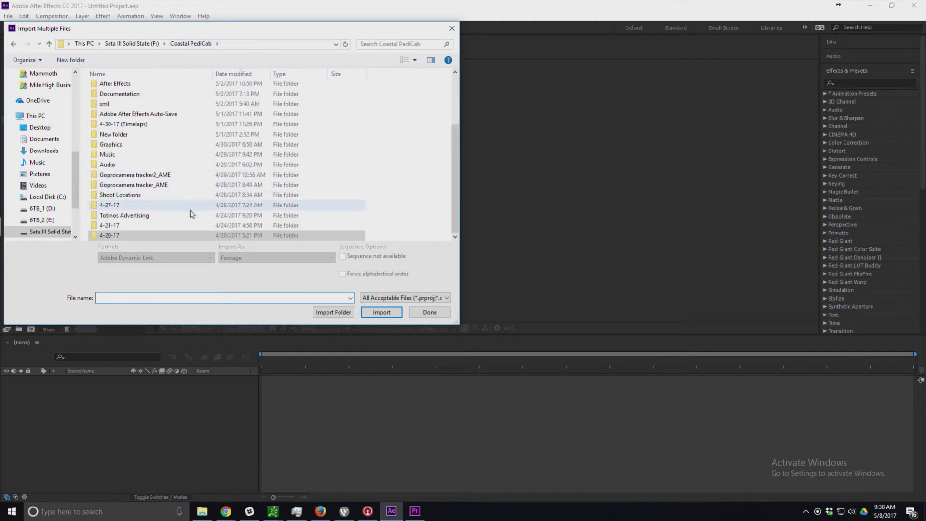
double_click(135, 235)
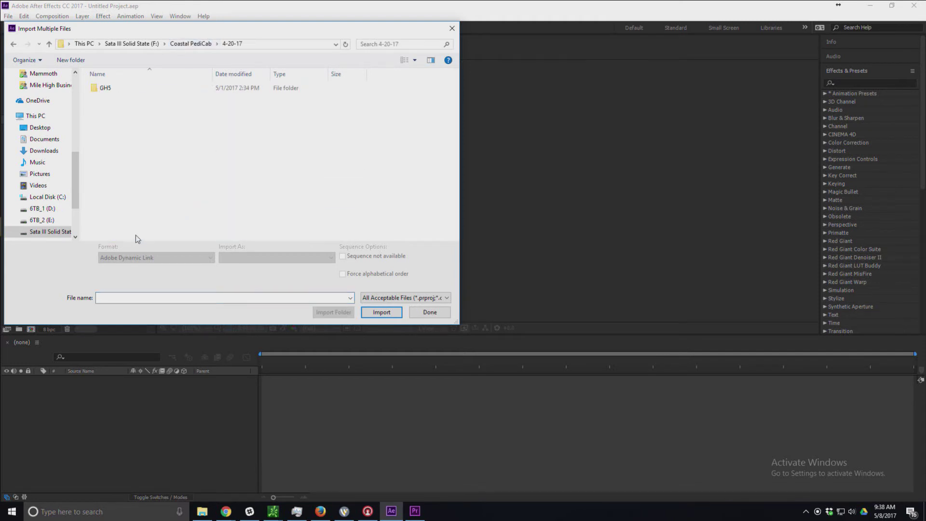
double_click(120, 88)
double_click(123, 88)
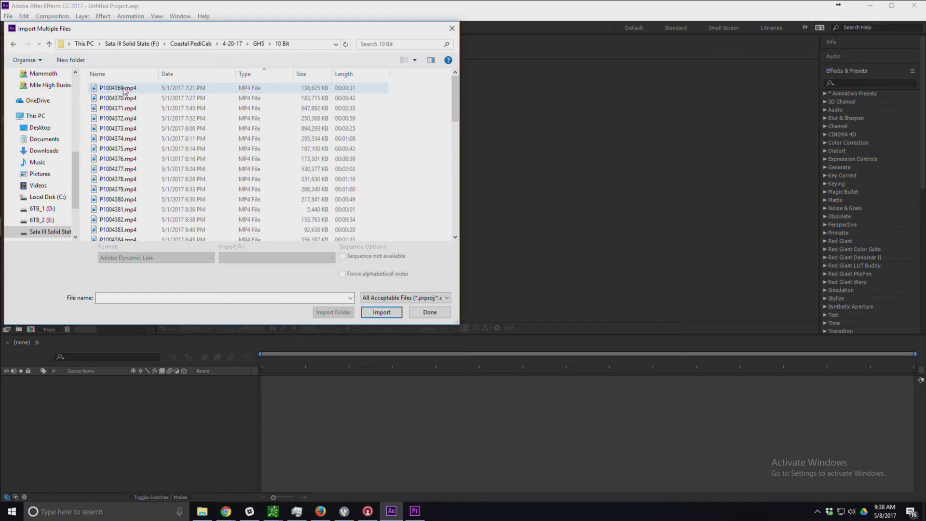
double_click(125, 90)
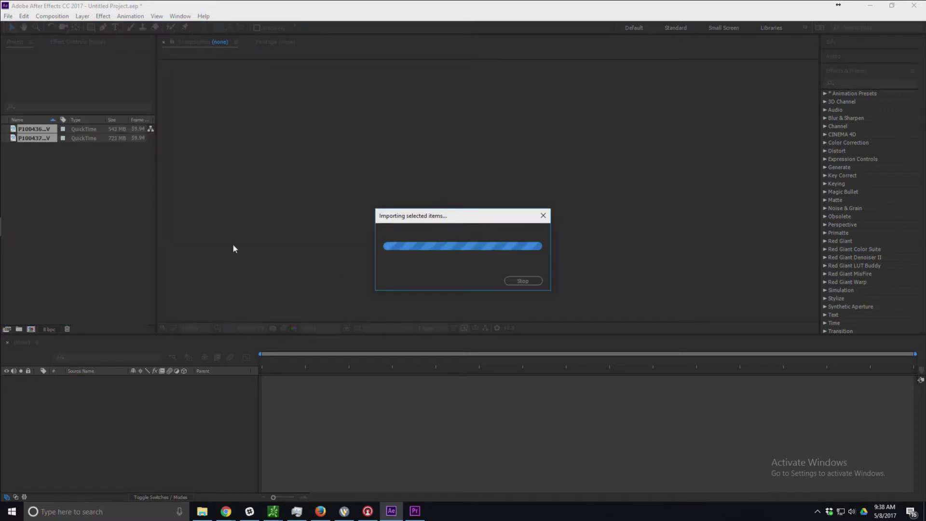
Step: Save the project as '4-20-17' in the Coastal PediCab\After Effects folder
click(8, 16)
mouse_move(57, 126)
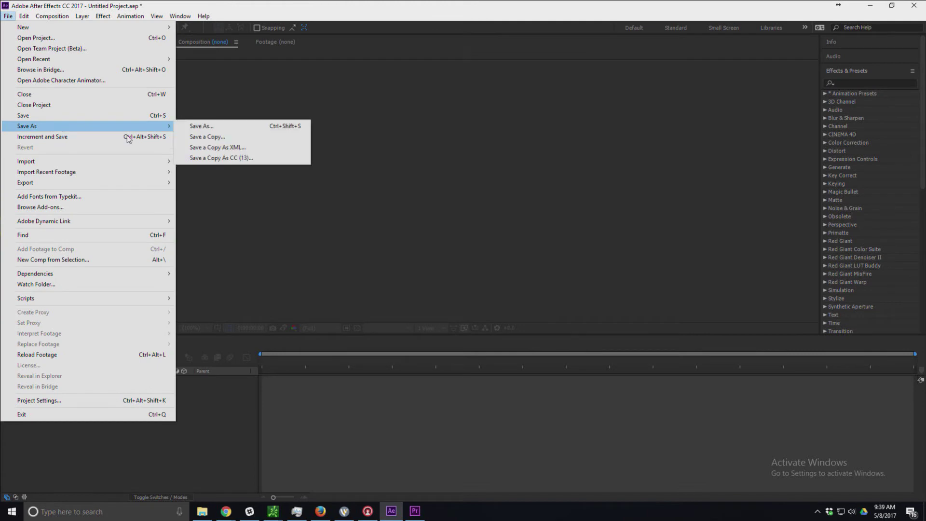
click(242, 138)
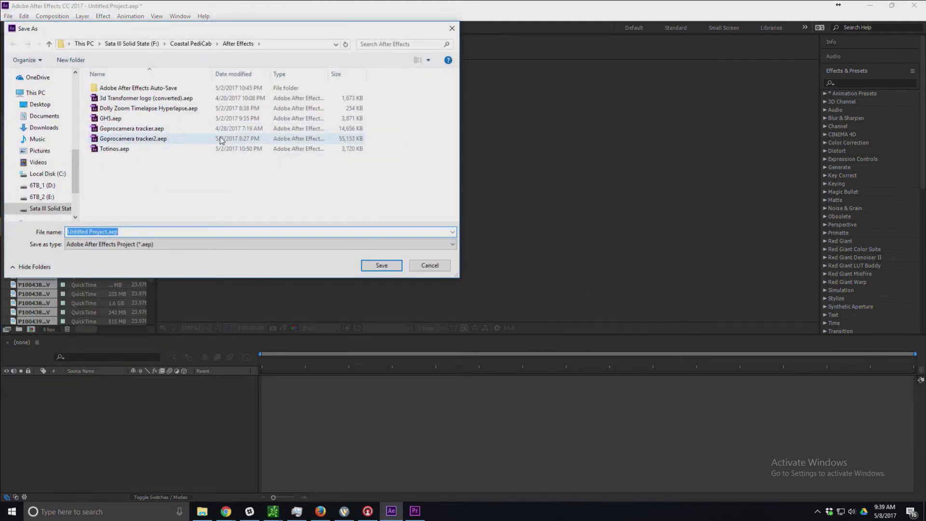
click(190, 44)
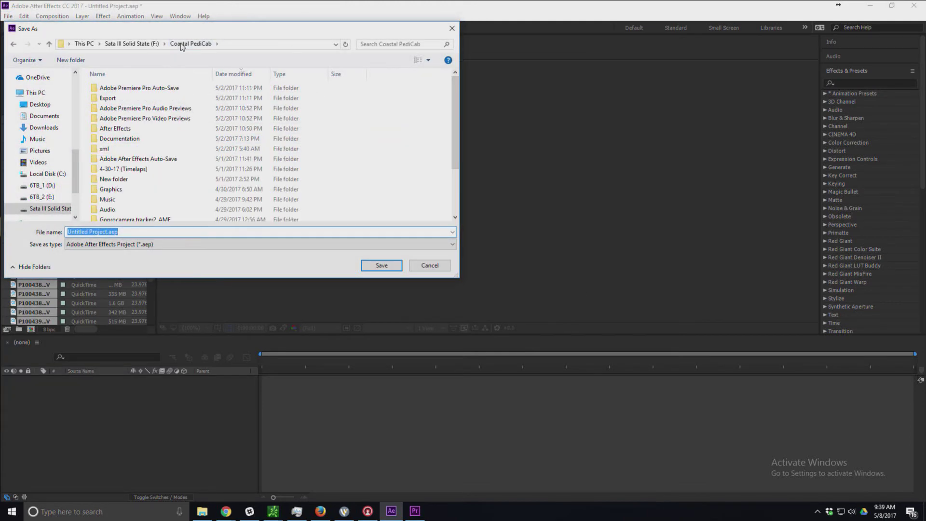
double_click(145, 128)
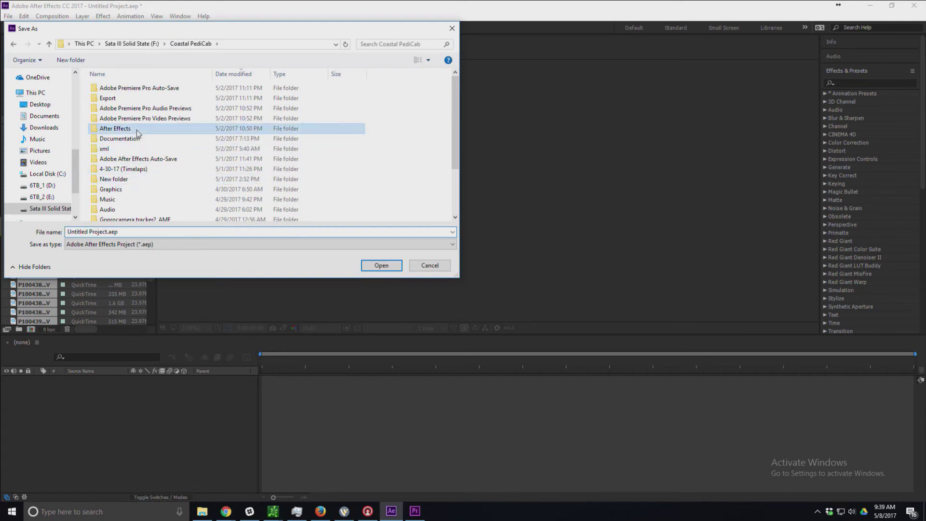
click(108, 232)
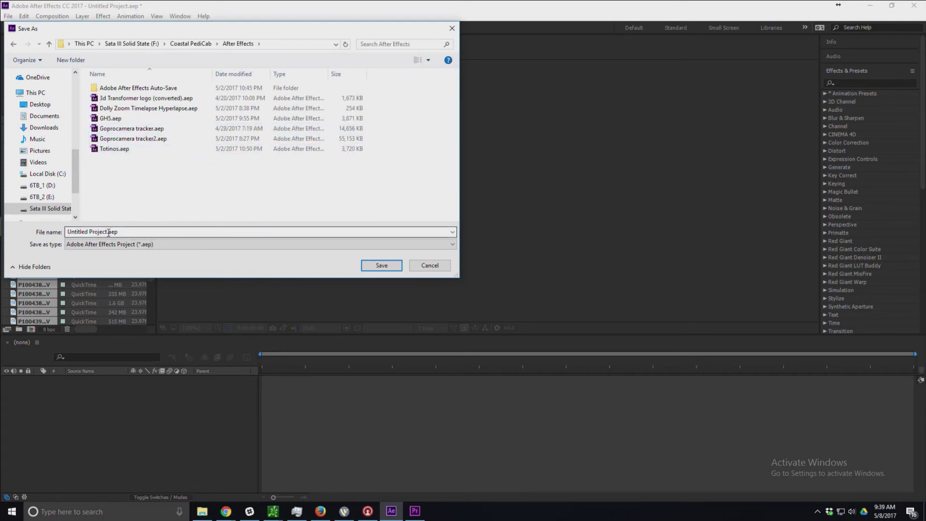
key(ctrl+a)
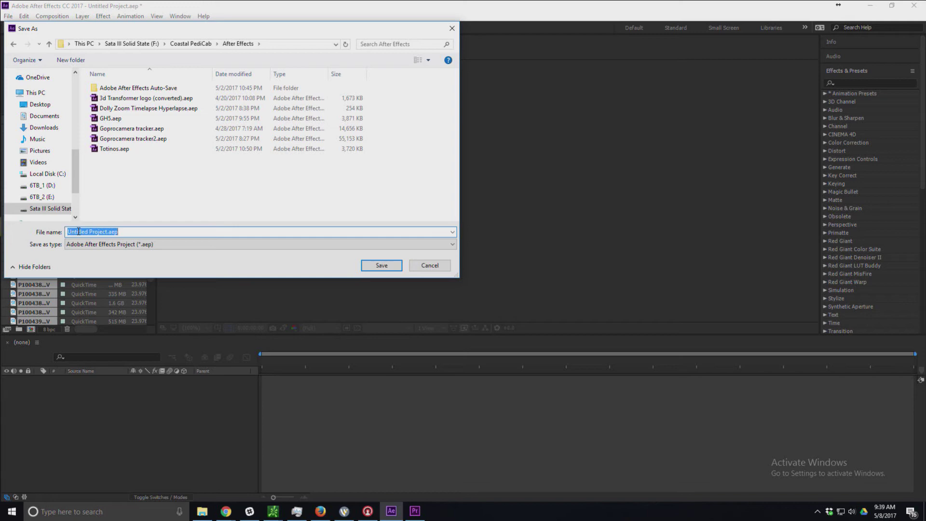
click(79, 232)
drag(108, 232, 40, 224)
text(4-20-17)
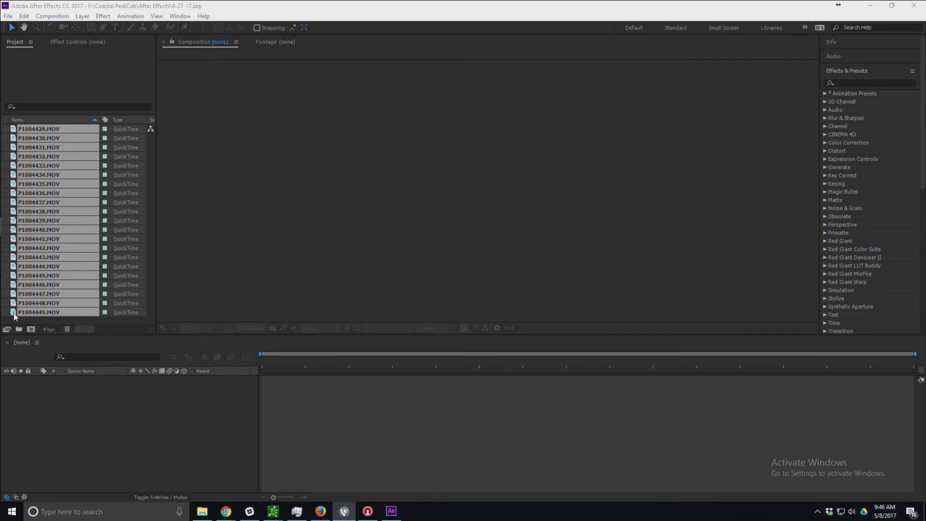
Step: Create a separate composition for each selected MOV clip using Multiple Compositions
drag(15, 316, 31, 329)
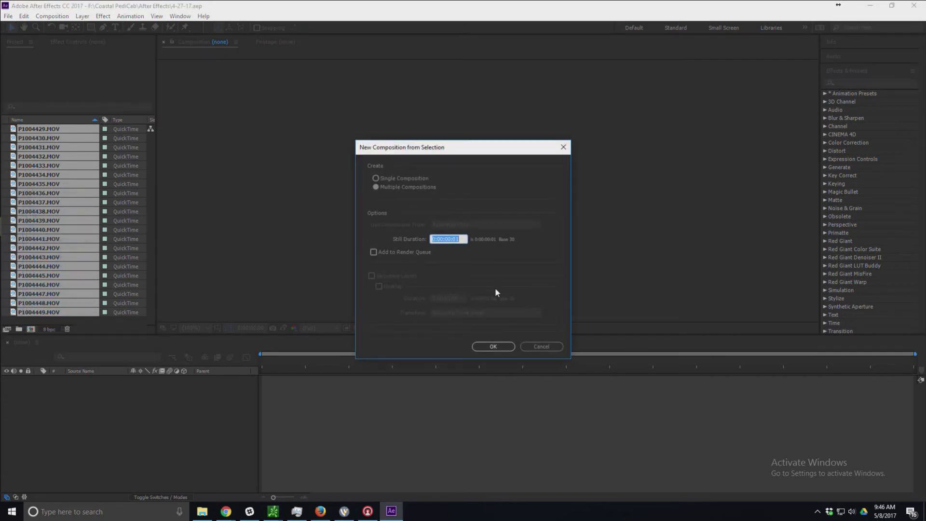
click(492, 346)
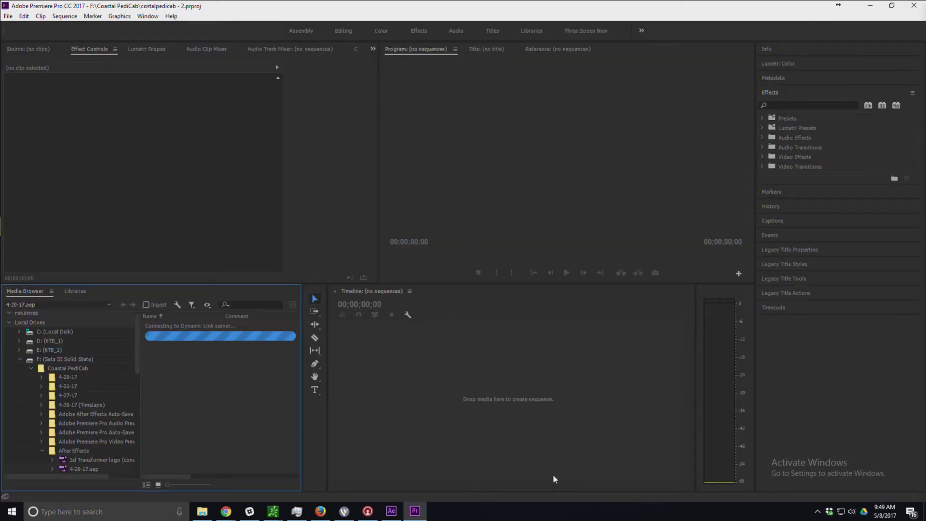
Step: Open 4-20-17.aep in the Media Browser and import all its compositions with Ctrl+Alt+I
scroll(82, 383, down, 3)
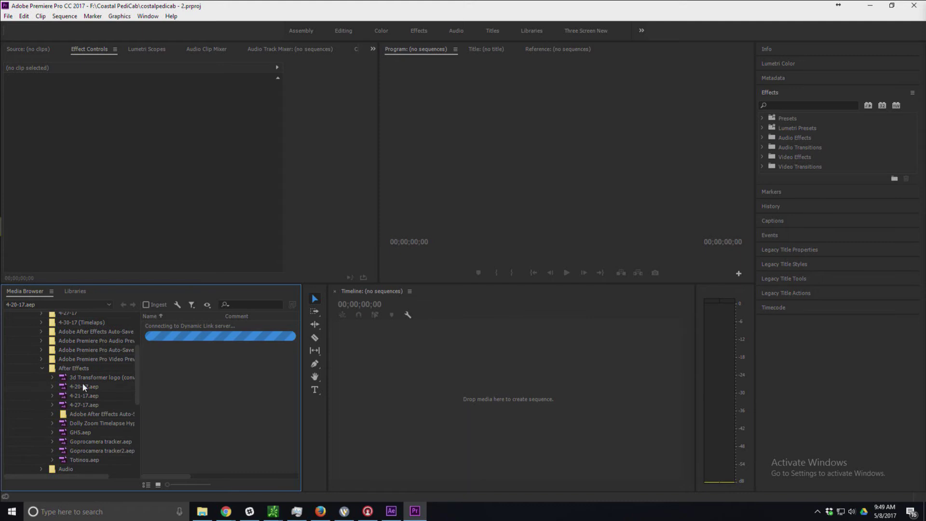
click(75, 389)
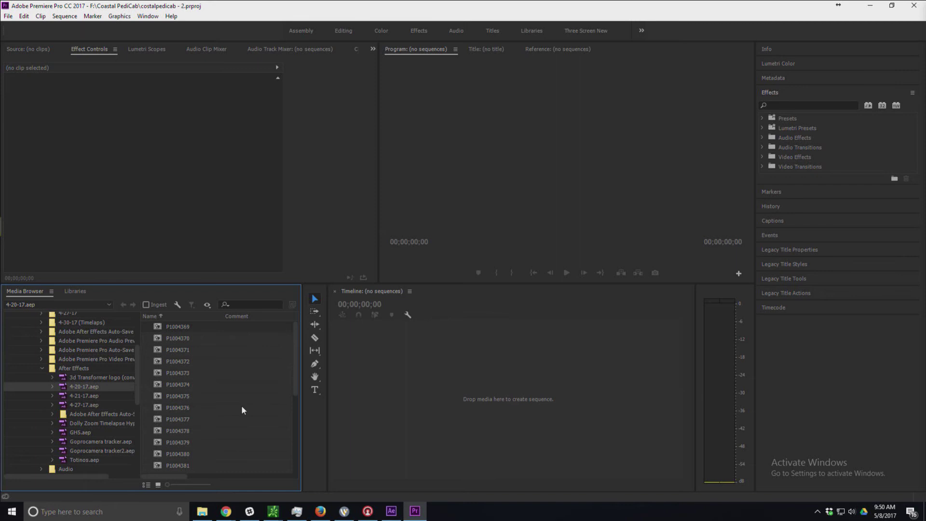
scroll(243, 408, down, 3)
scroll(243, 408, up, 3)
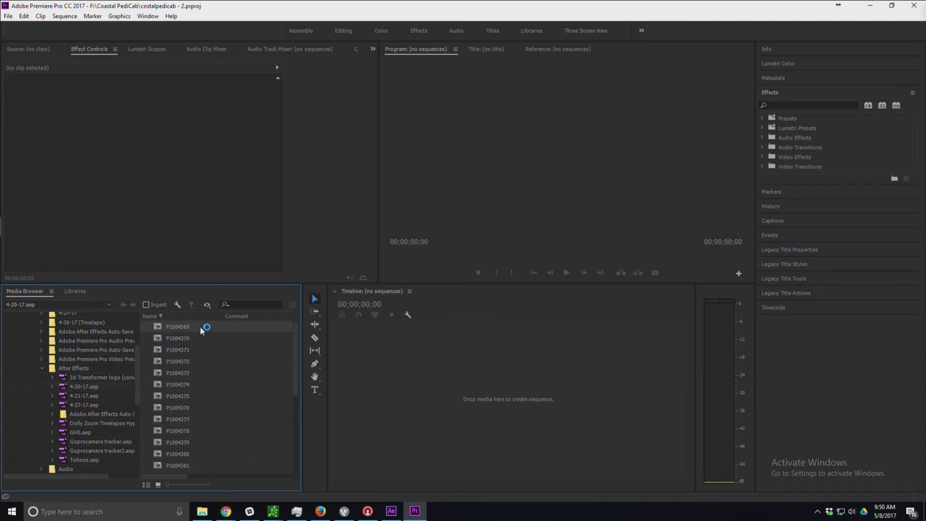
scroll(217, 371, down, 3)
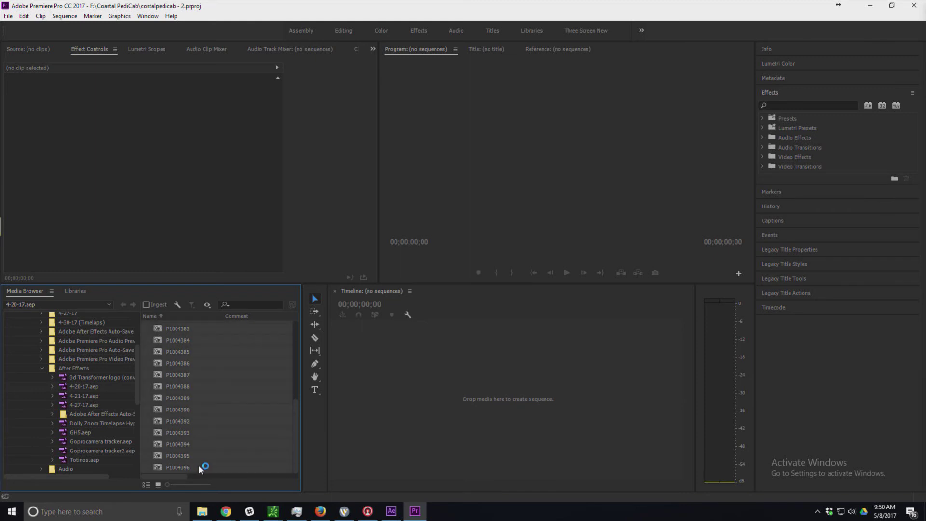
scroll(212, 434, up, 3)
key(ctrl+alt+i)
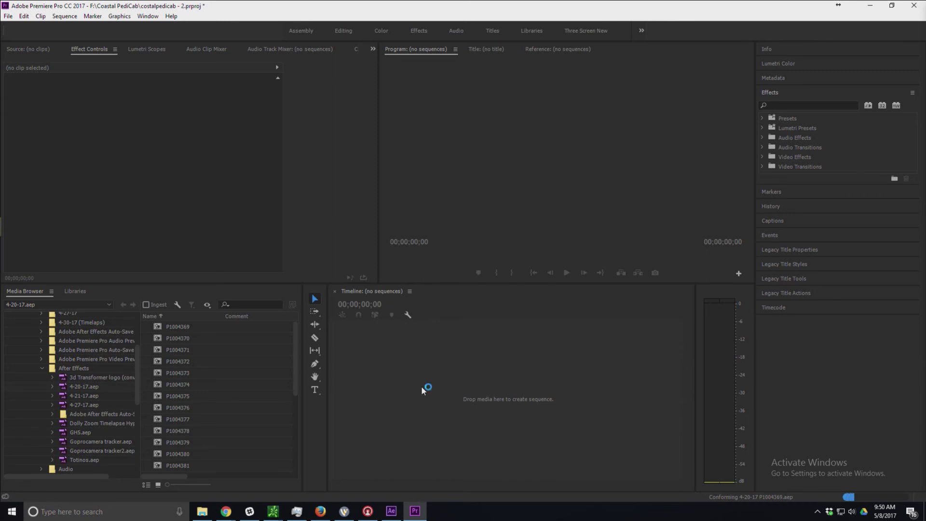
Step: Add the 4-27-17.aep compositions, maximize the Project panel as a thumbnail grid, and save
click(84, 405)
key(shift+1)
drag(844, 128, 312, 11)
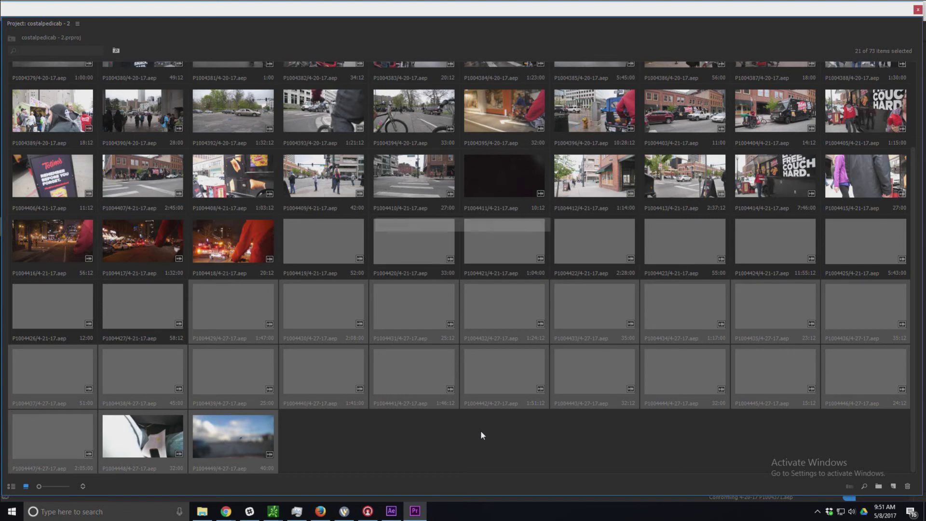
key(ctrl+s)
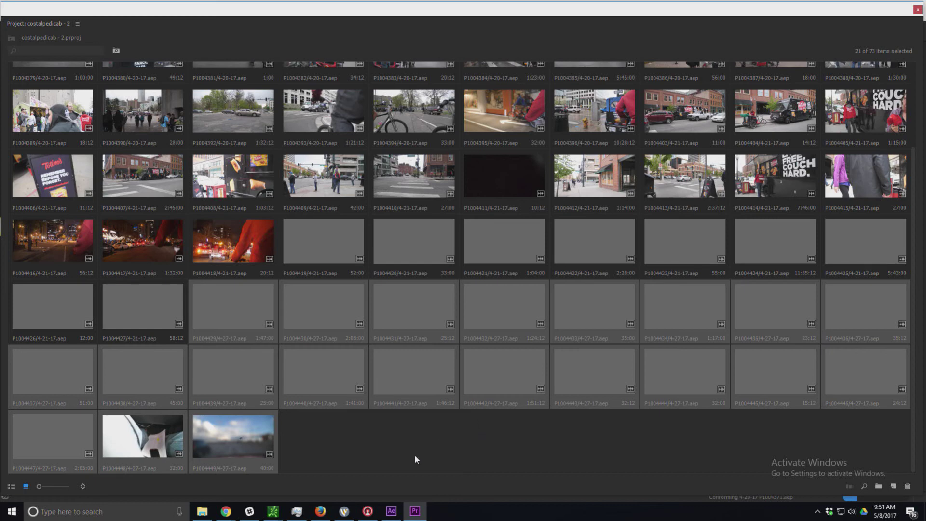
click(345, 512)
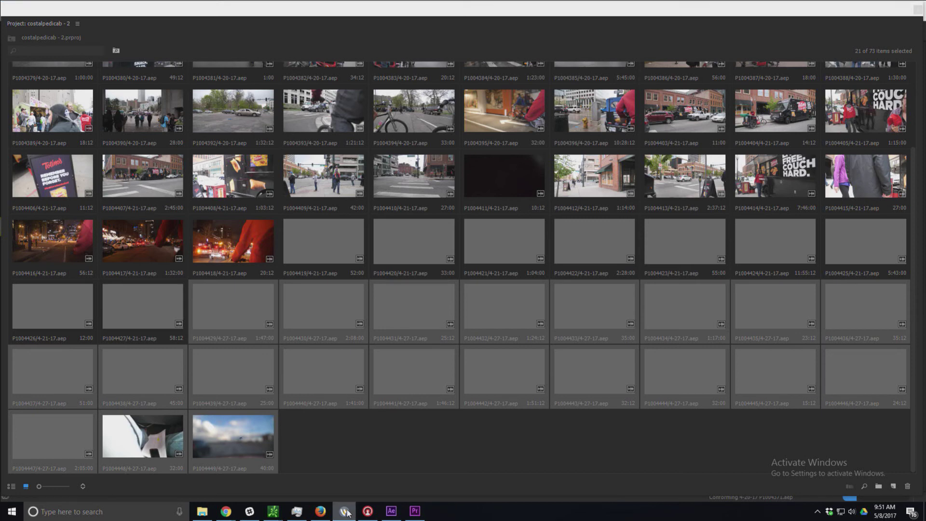